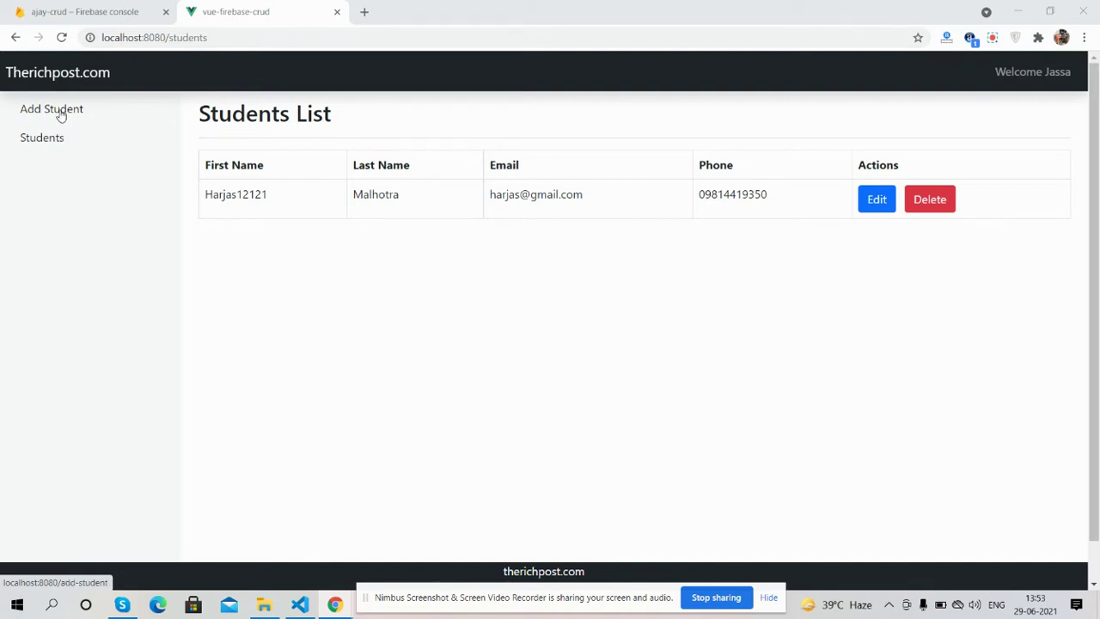
Step: Open the Add Student form, then reload the Firebase database view to see current data
click(61, 115)
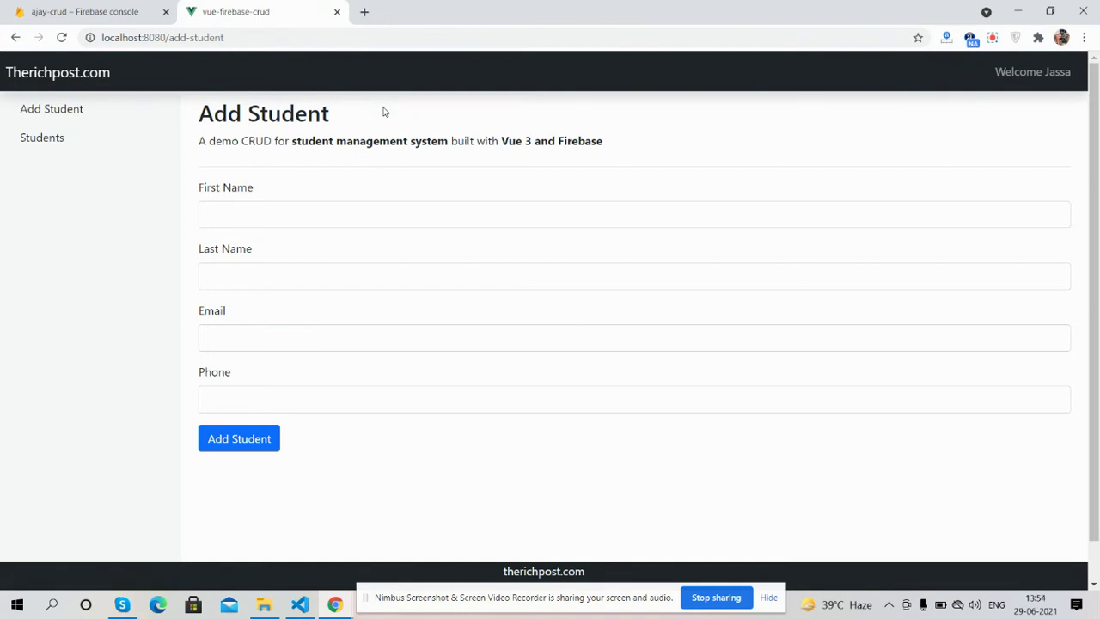
click(352, 217)
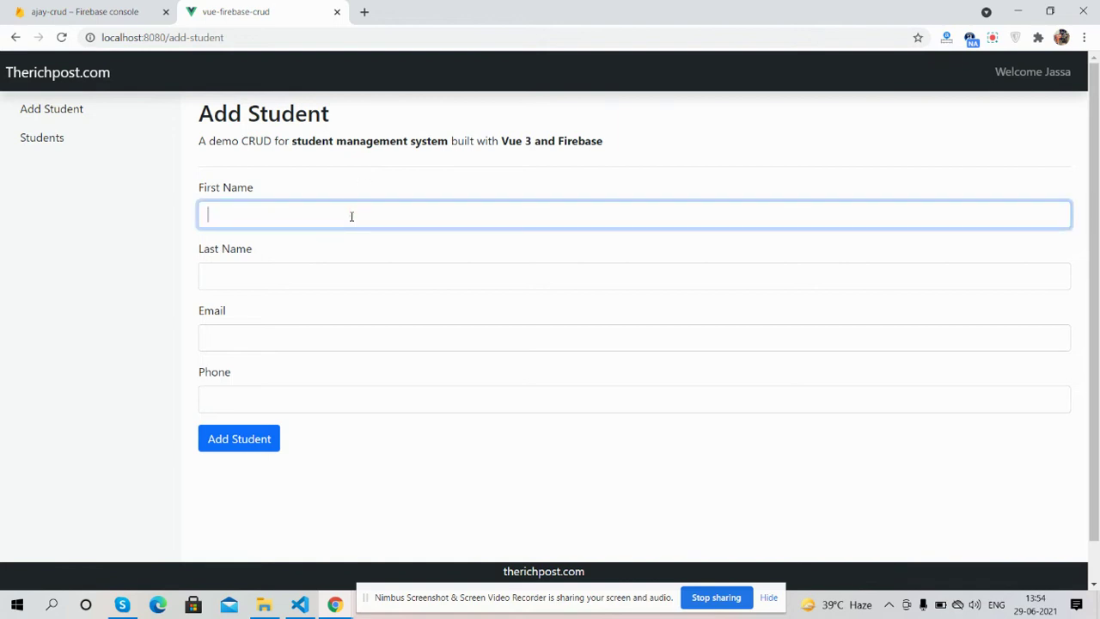
click(78, 11)
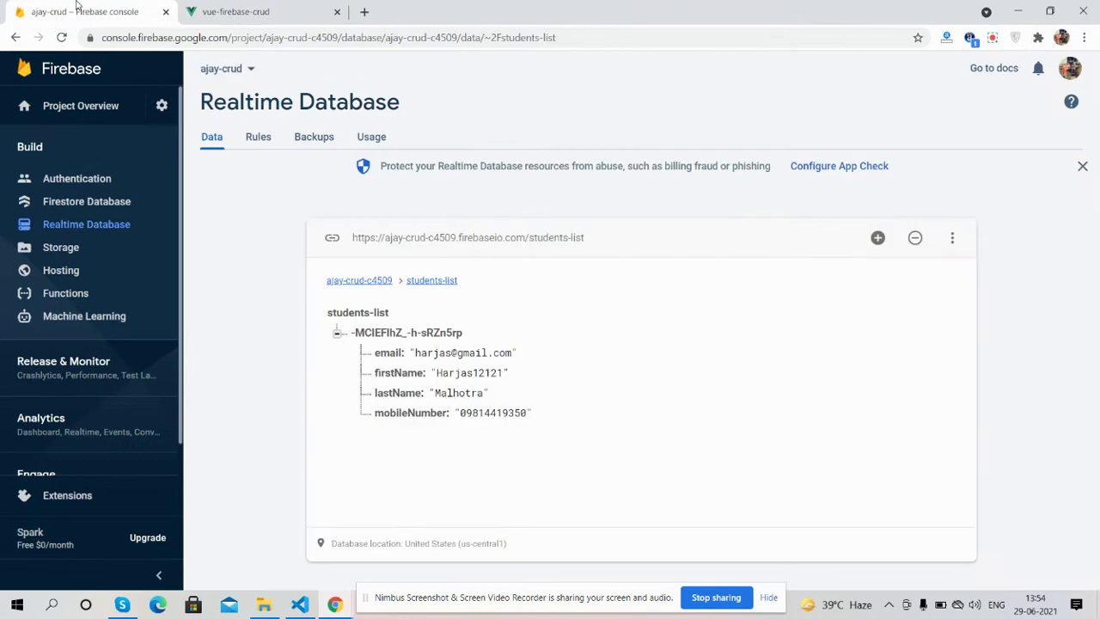
click(62, 38)
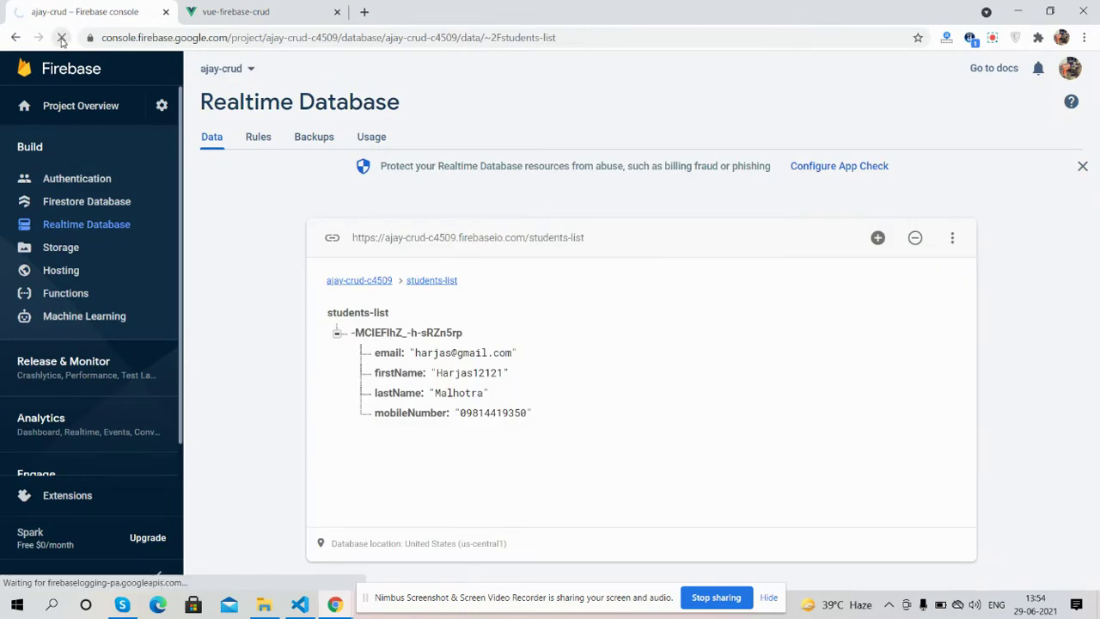
click(238, 9)
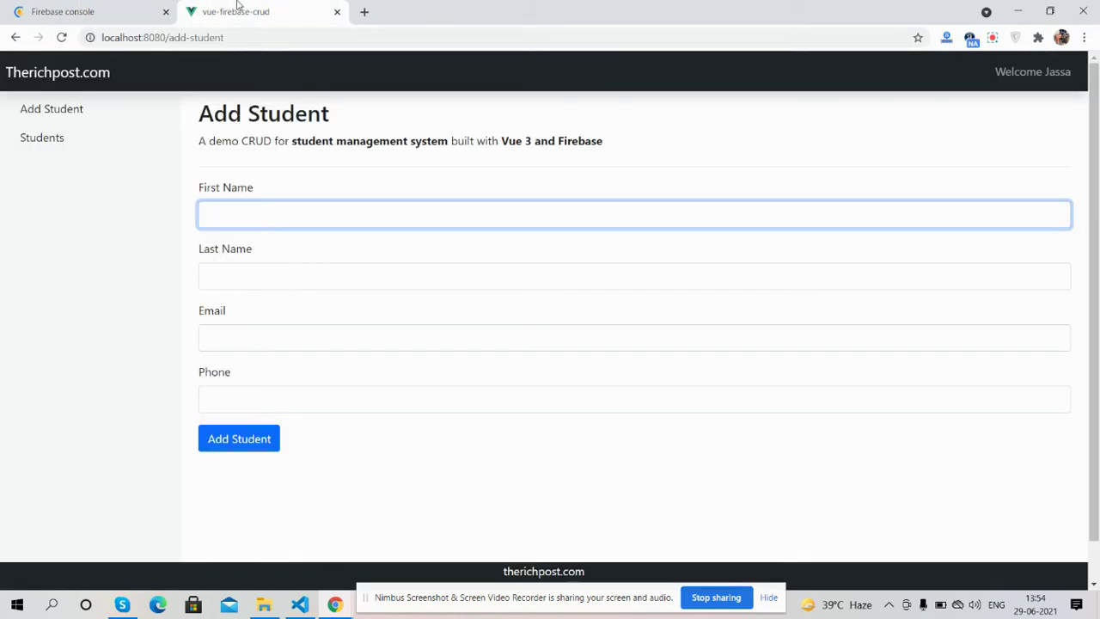
Step: Confirm in the Students List and Firebase that only one student exists, then reopen the empty form
click(67, 138)
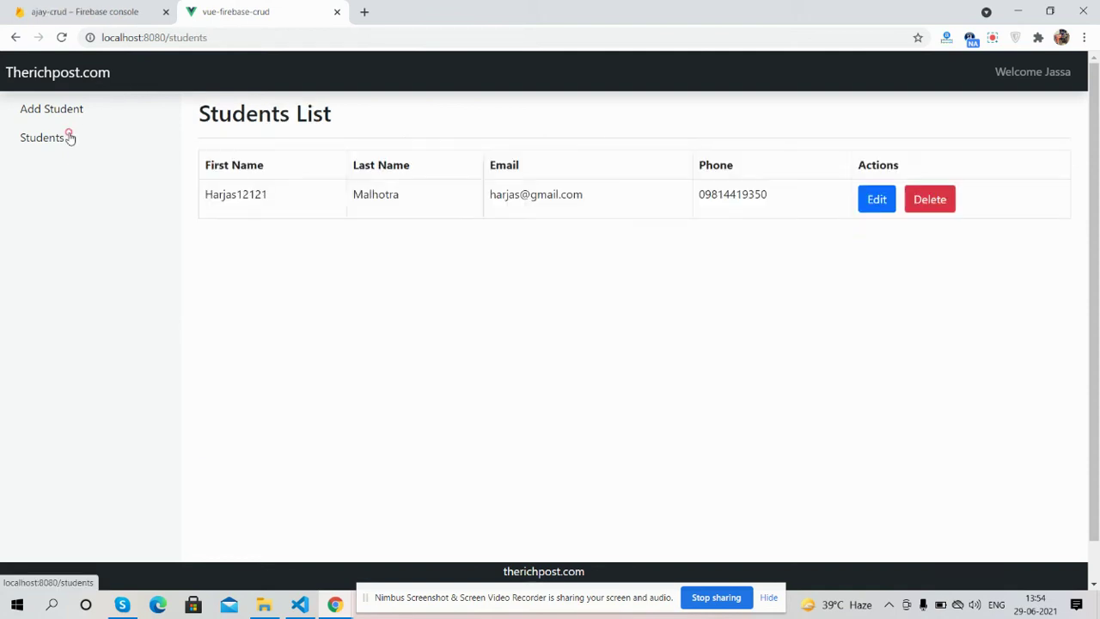
click(72, 7)
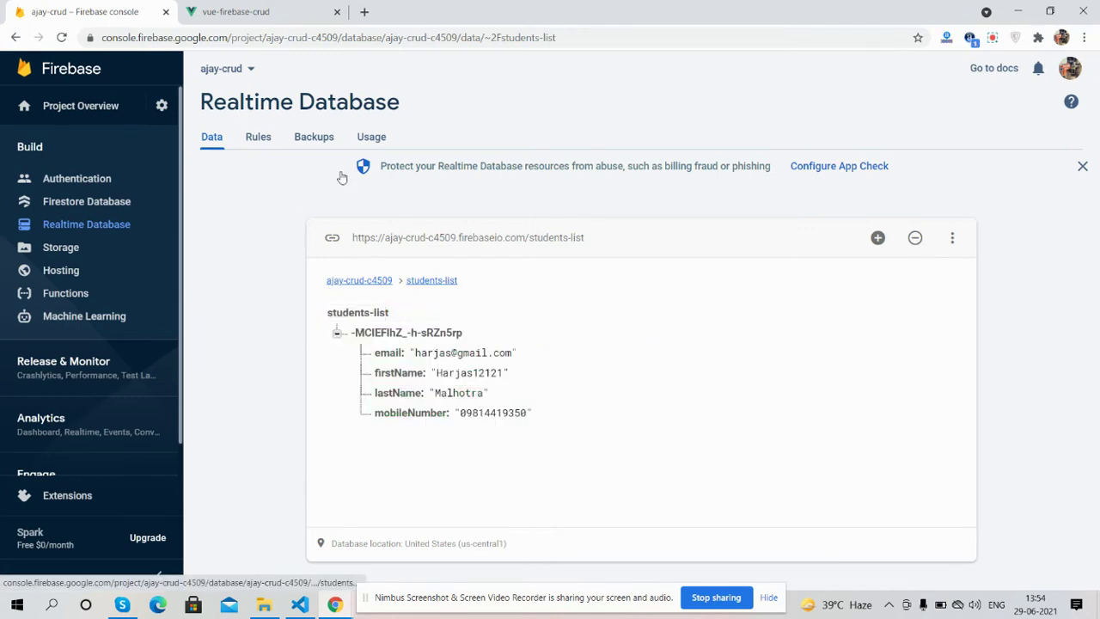
click(302, 7)
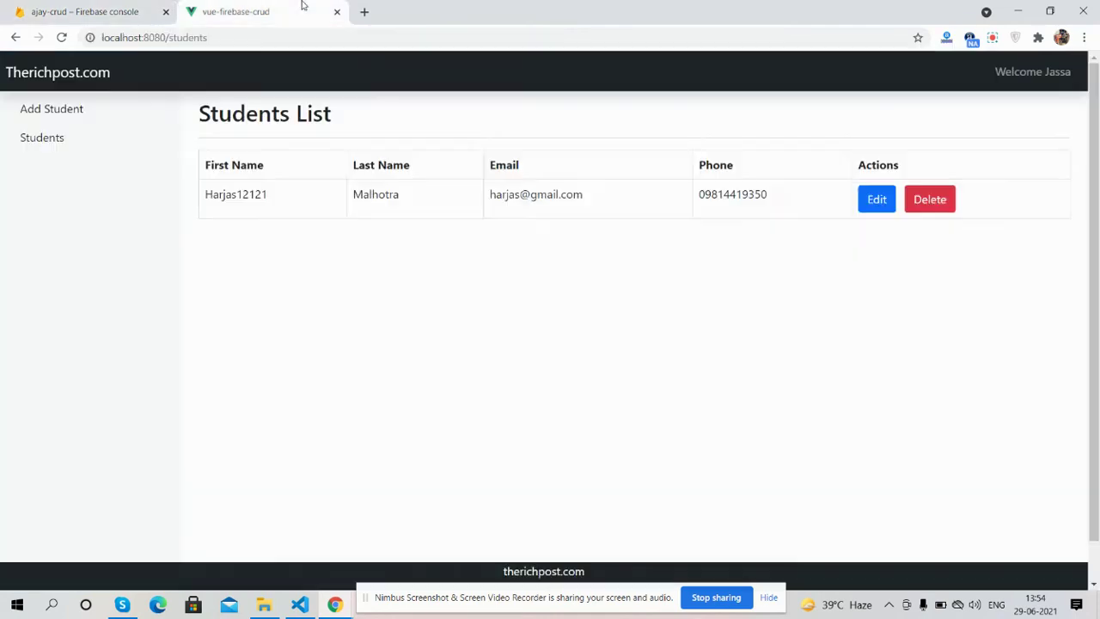
click(62, 109)
click(241, 212)
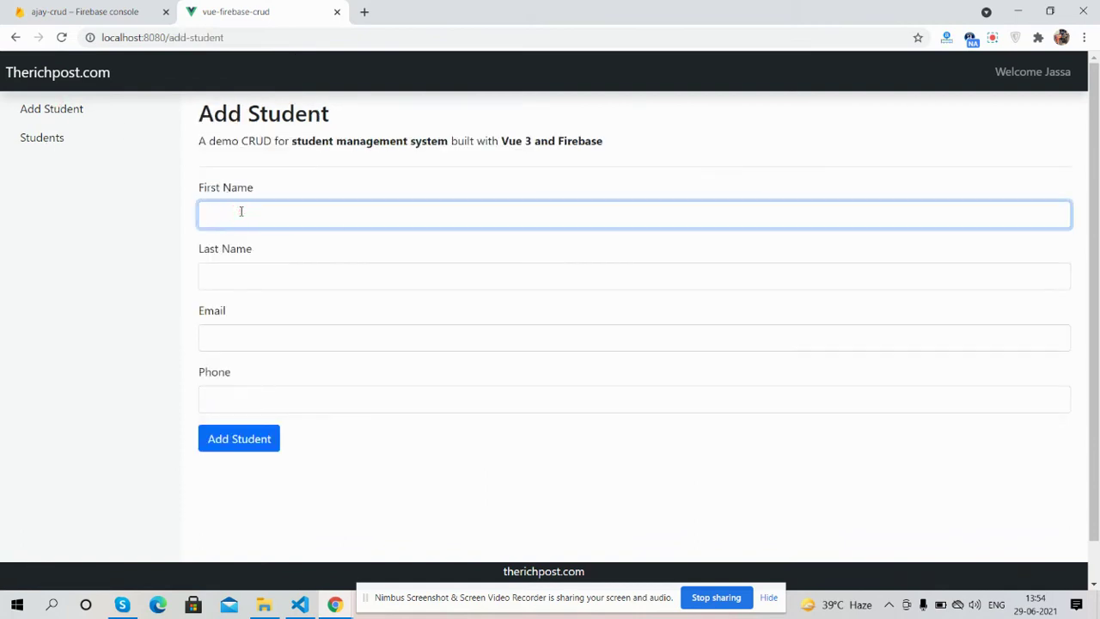
Step: Fill in the new student's first name, last name, email and phone, save, and dismiss the alert
key(Tab)
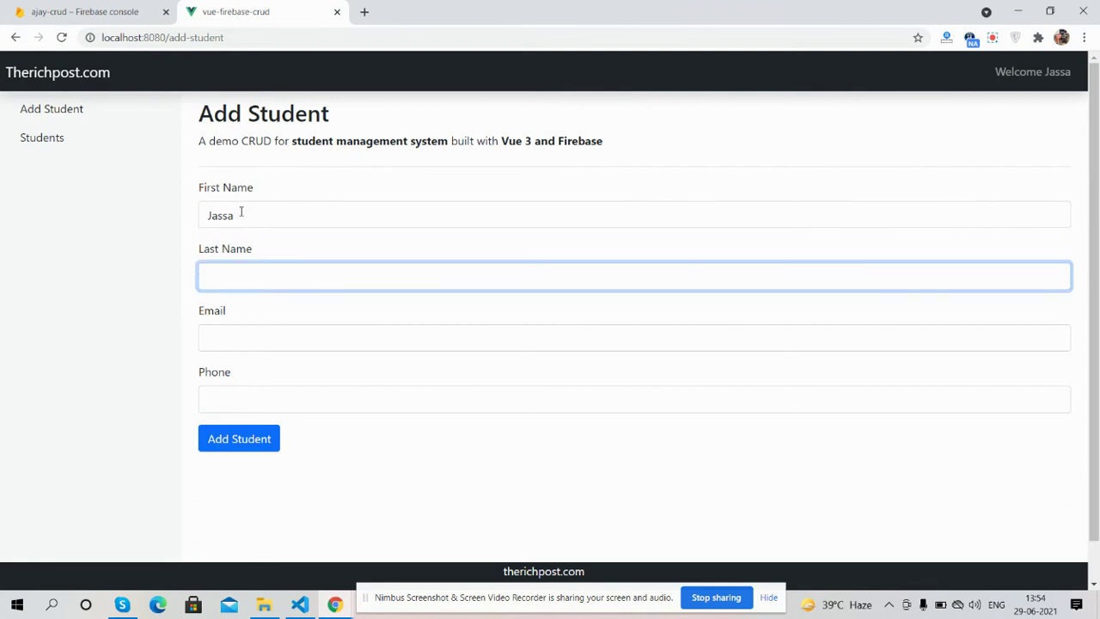
key(Tab)
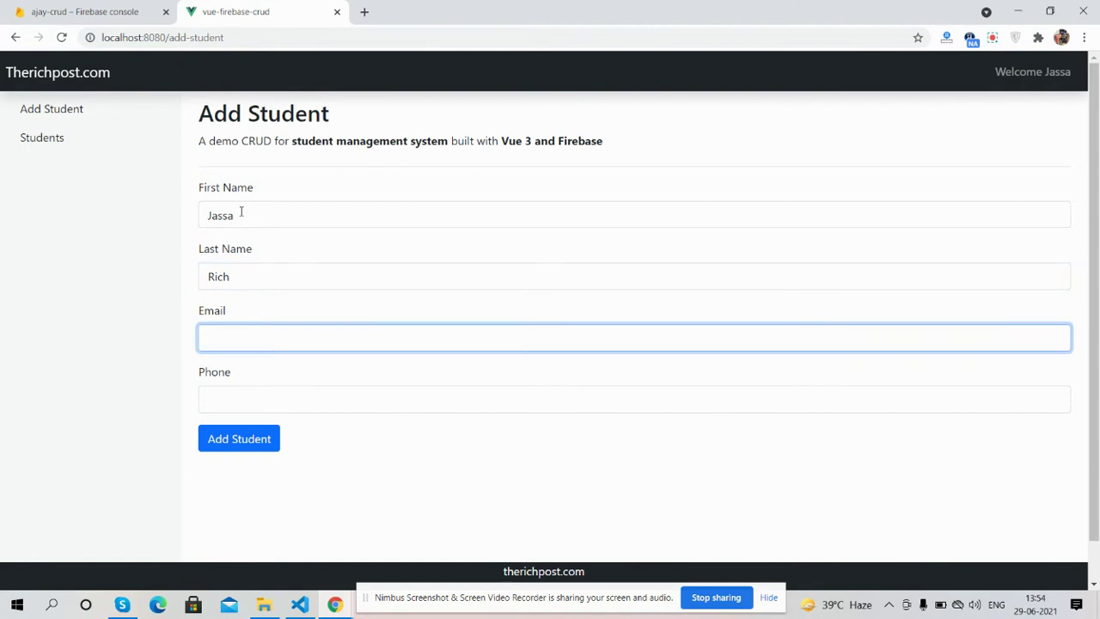
key(Tab)
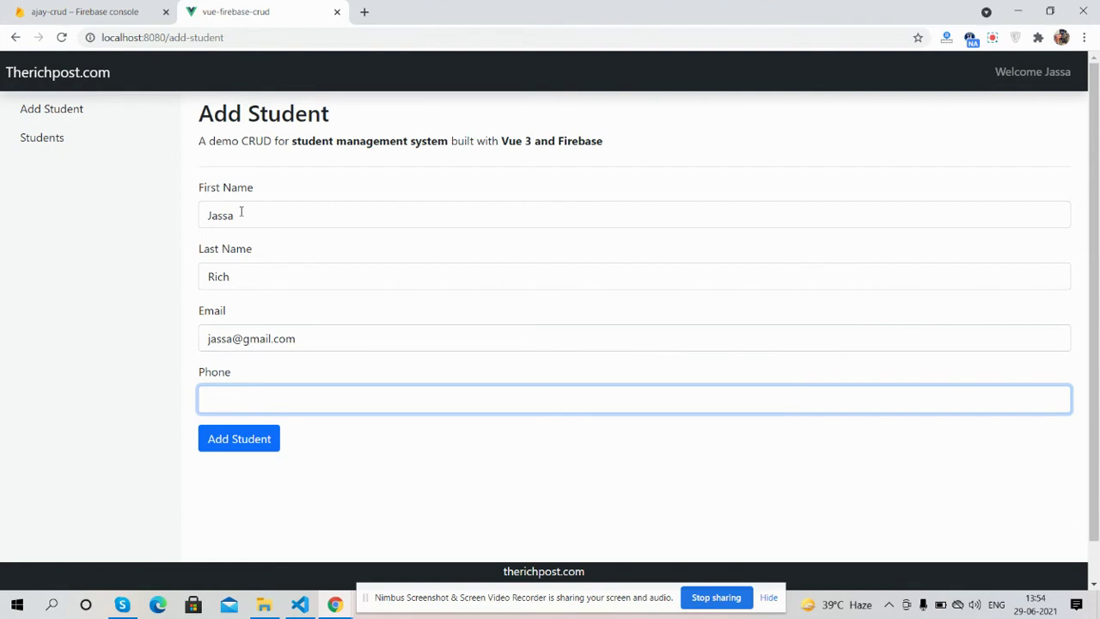
text(1234567)
text(890)
click(233, 441)
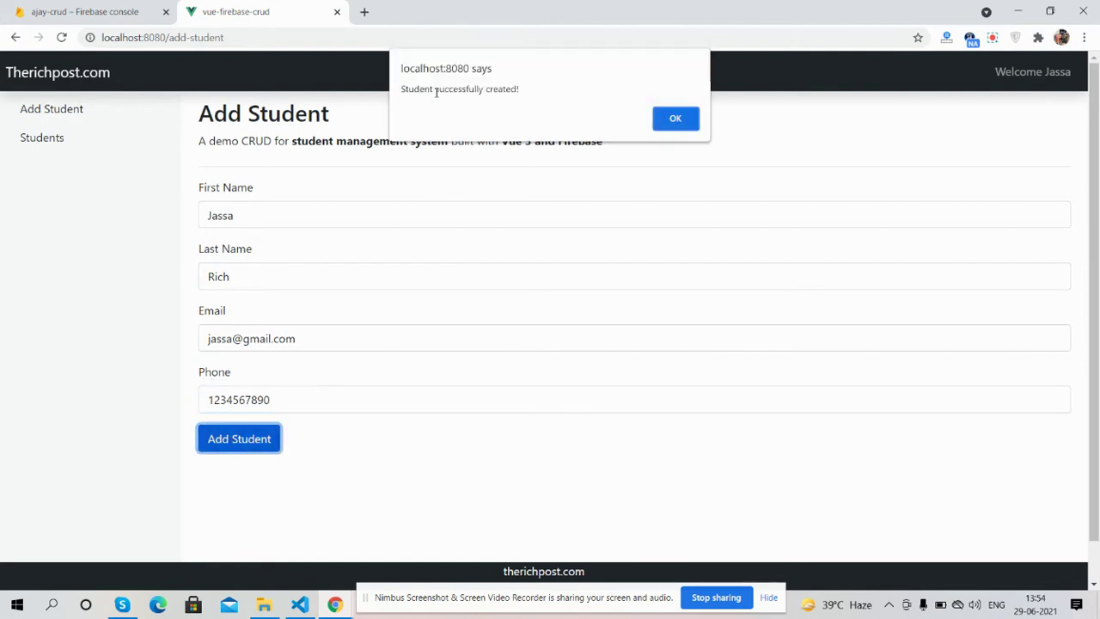
click(670, 120)
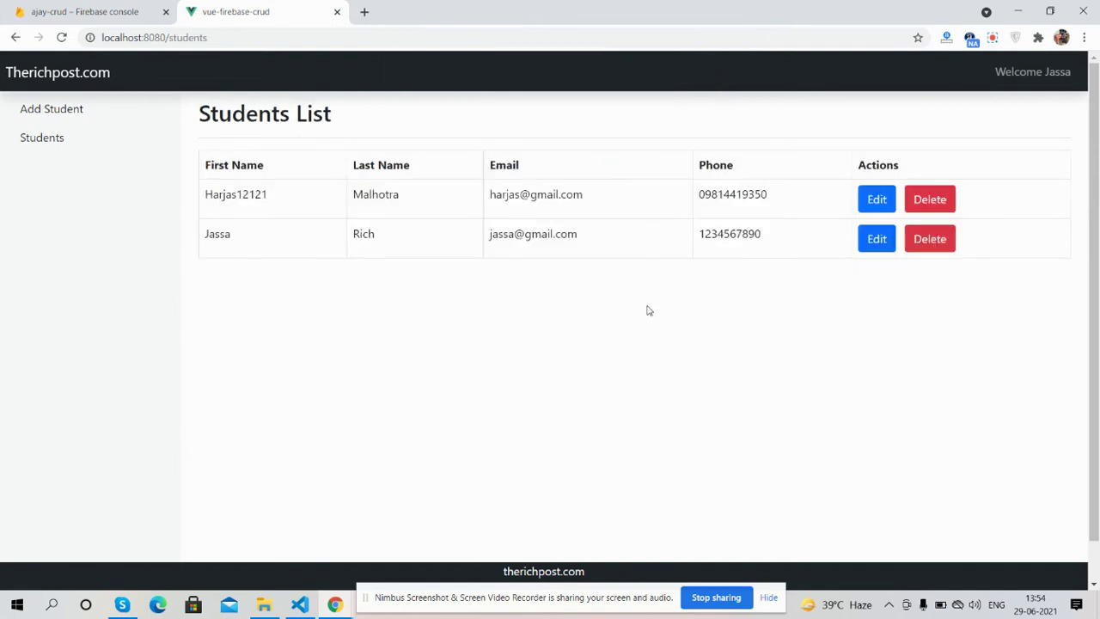
Step: Reload Firebase and inspect the new second record under students-list before returning to the app
click(95, 12)
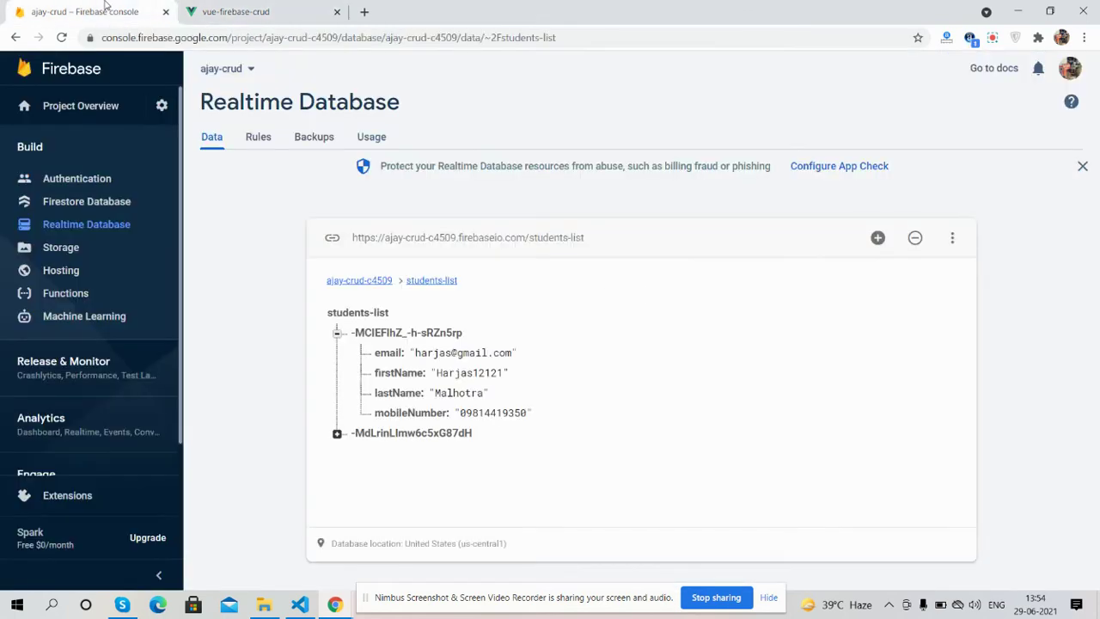
click(62, 37)
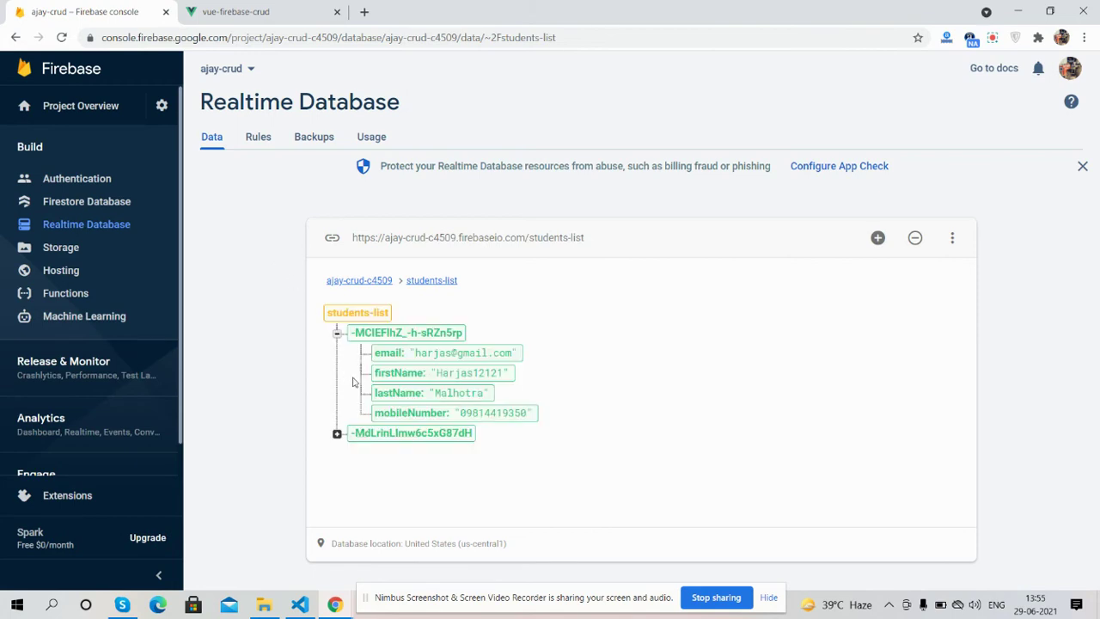
click(372, 434)
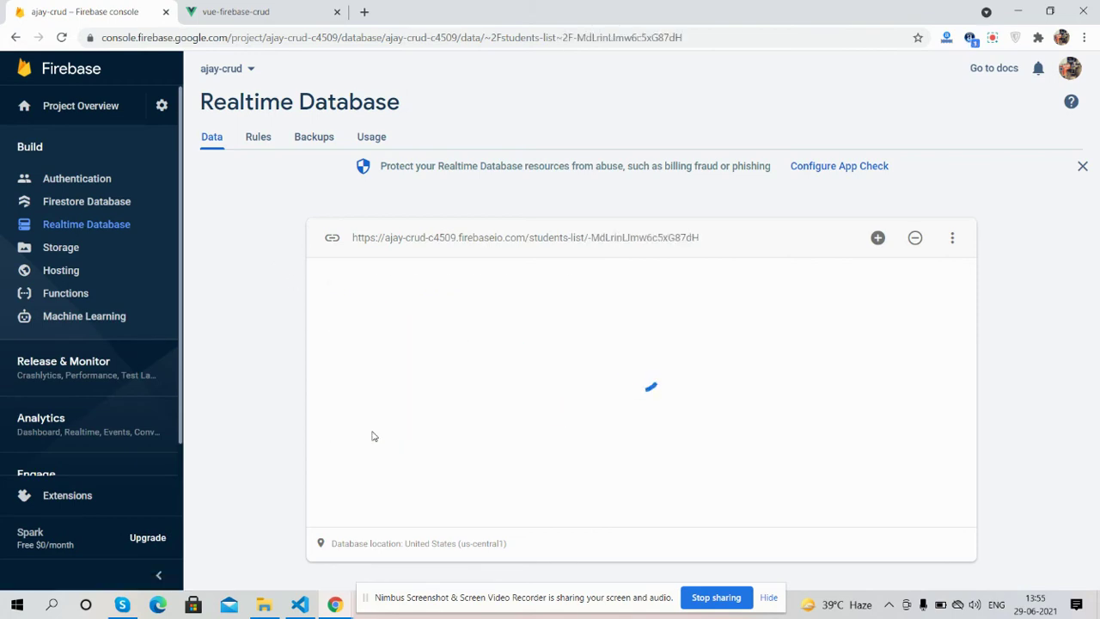
click(220, 7)
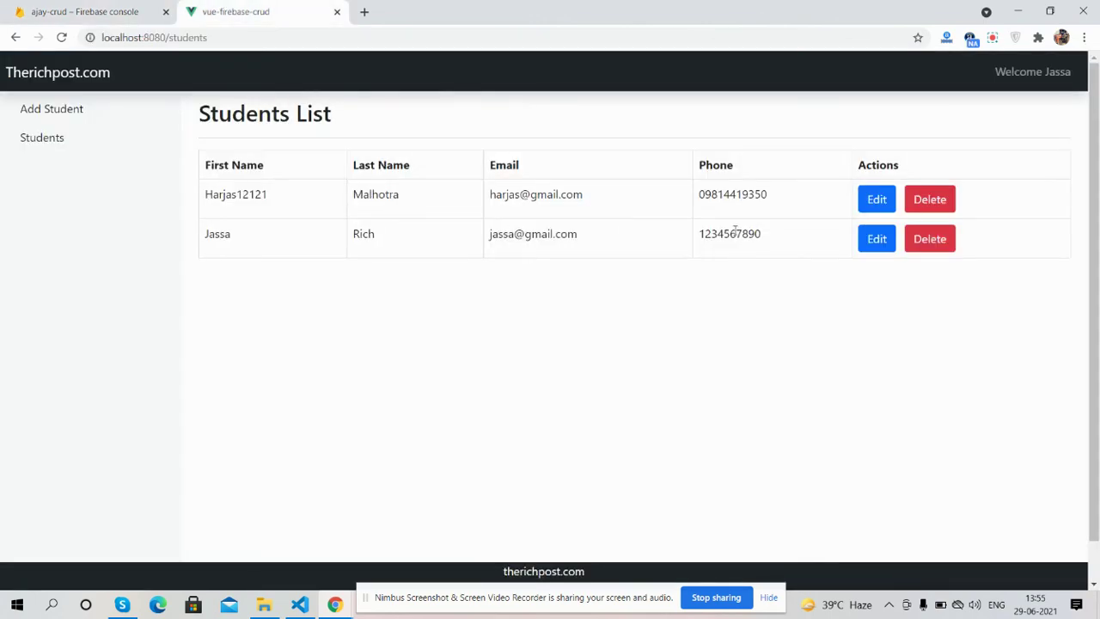
Step: Edit the new student: append 3 to the first name, 69 to the last name, and replace the phone
click(871, 241)
click(522, 184)
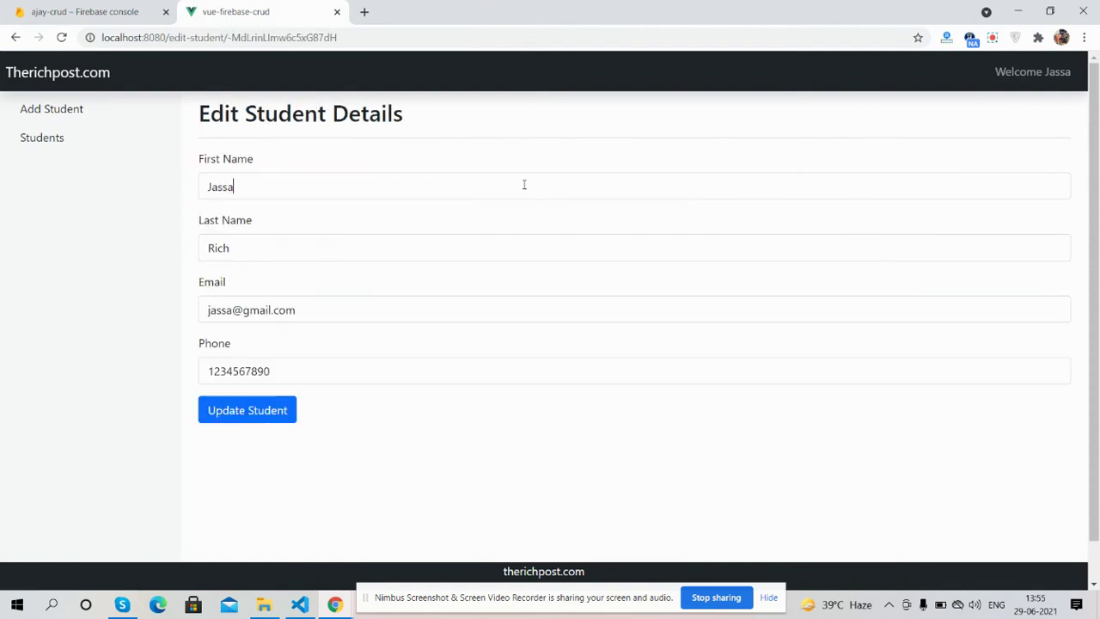
text(3)
click(533, 249)
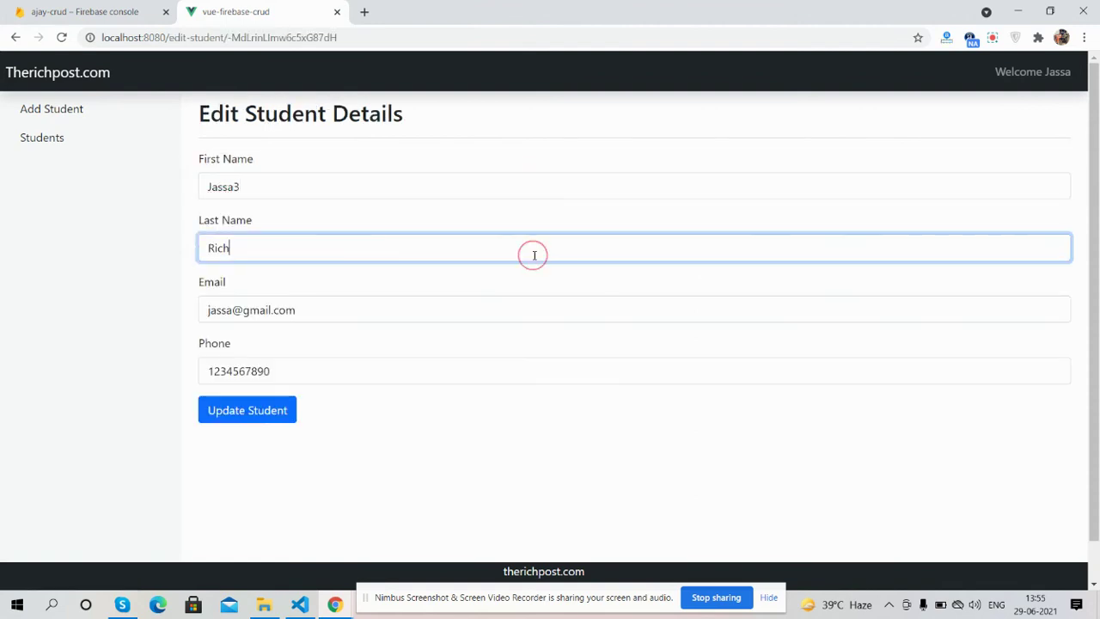
text(69)
click(336, 371)
key(ctrl+a)
text(0000)
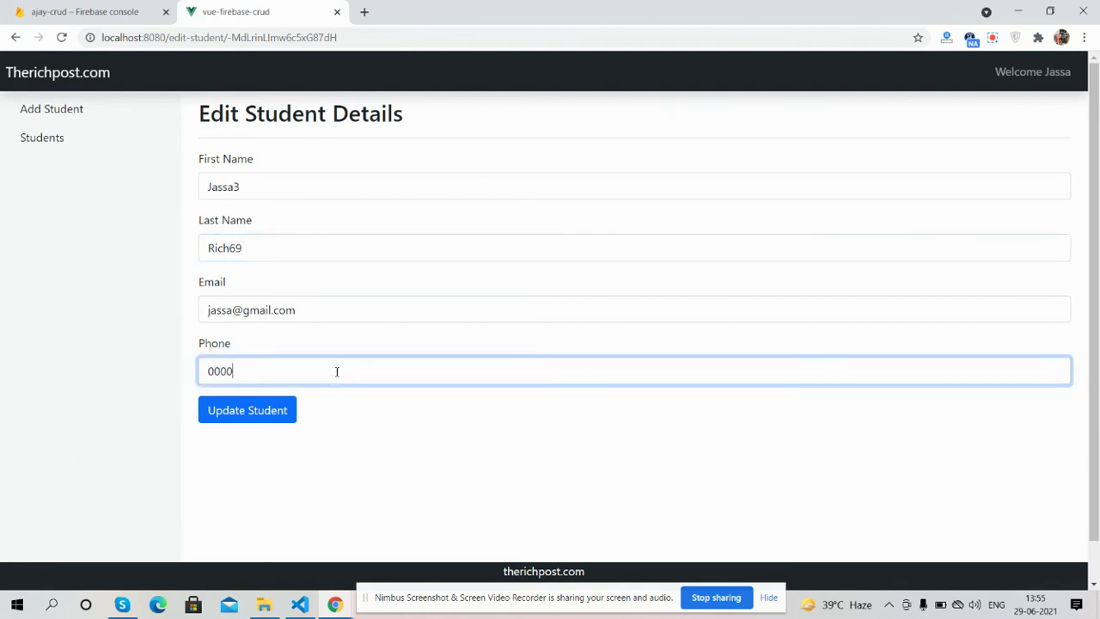
text(00000)
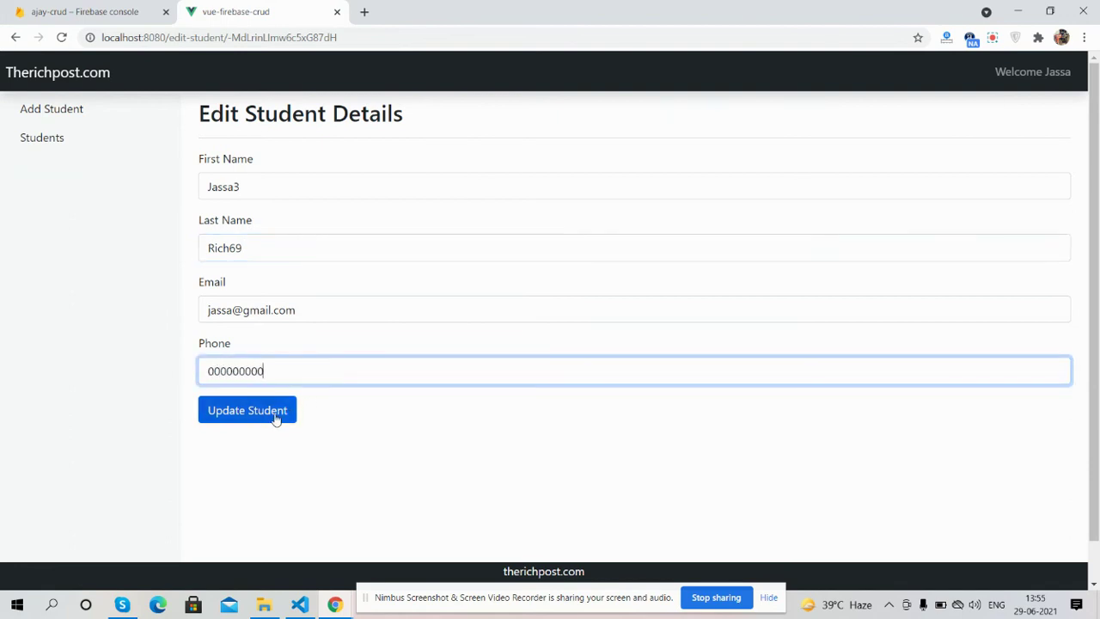
click(274, 413)
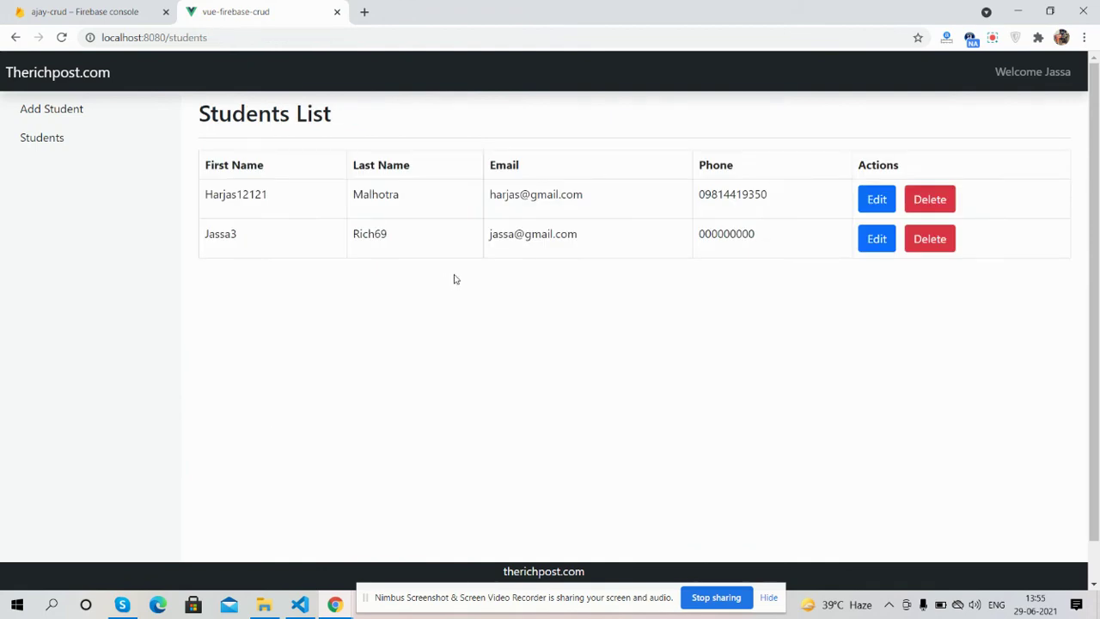
click(90, 9)
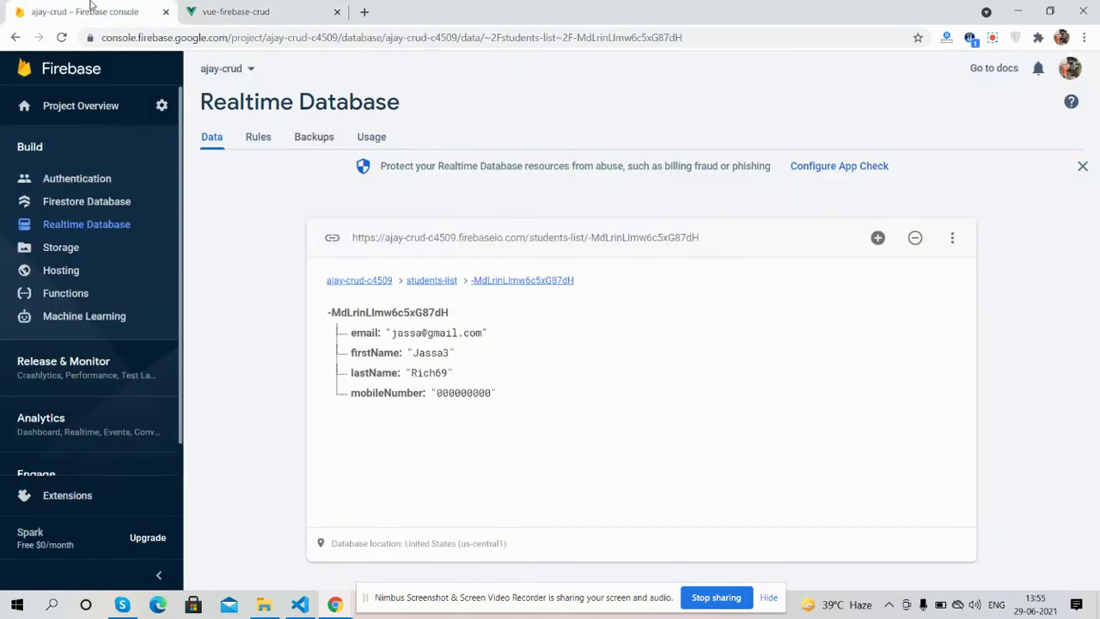
Step: Show the full students-list node with both records, then return to the app's list
click(432, 281)
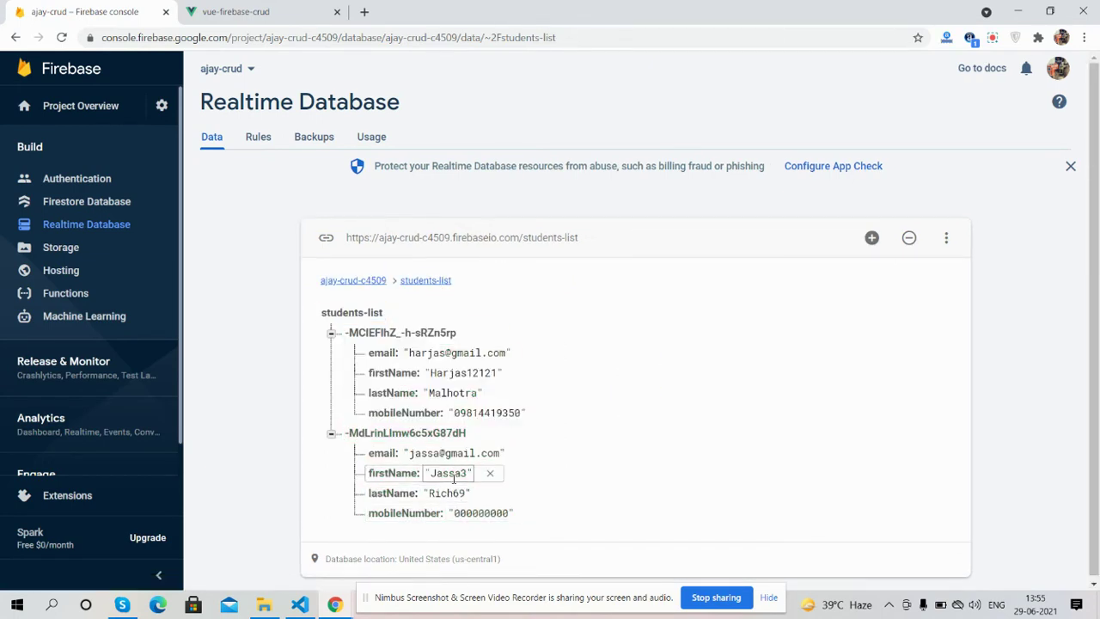
click(266, 6)
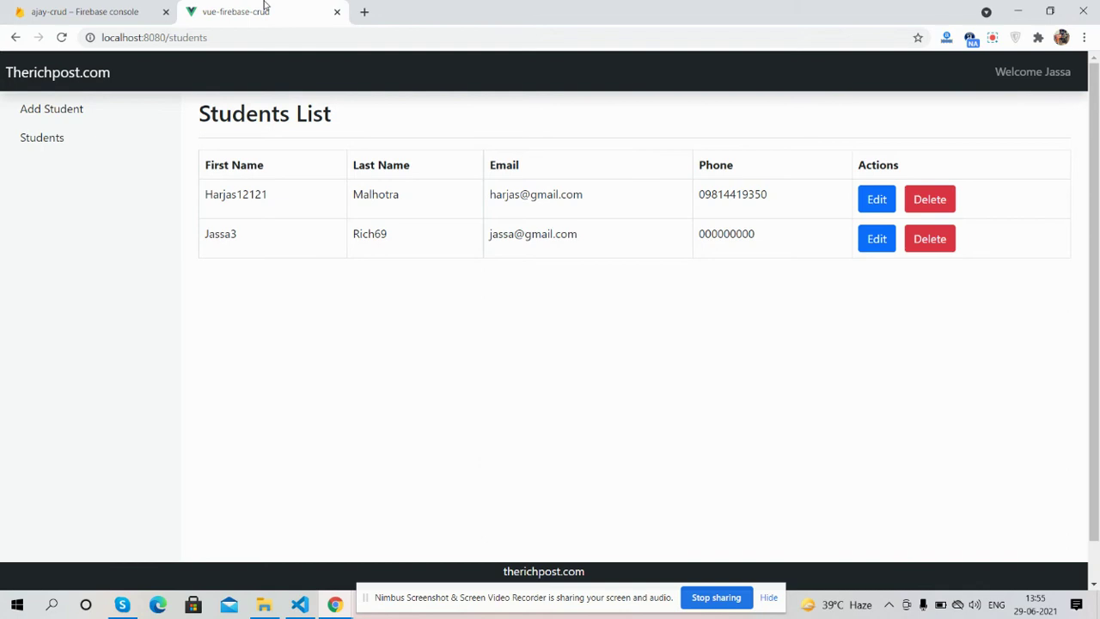
Step: Delete the edited student's row, cancelling the first prompt and confirming the second
click(928, 241)
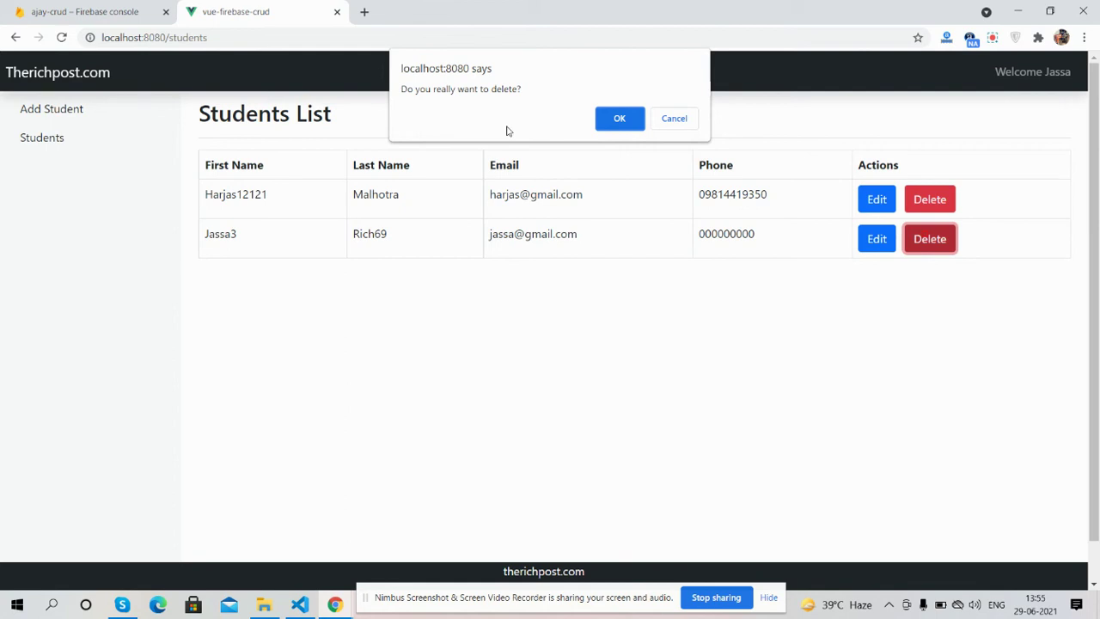
click(675, 122)
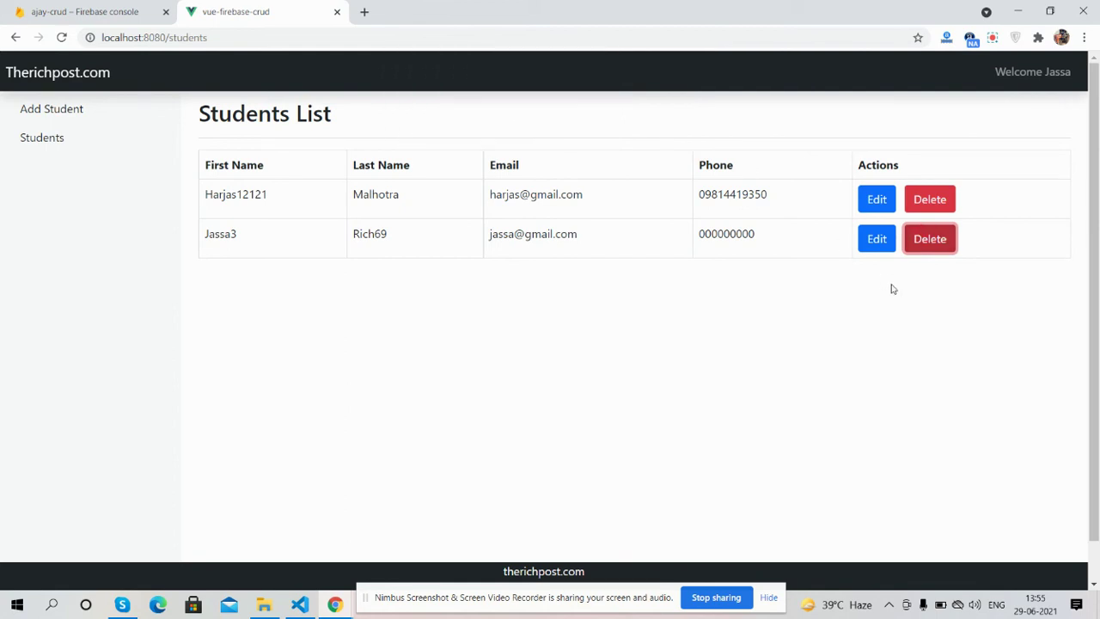
click(924, 248)
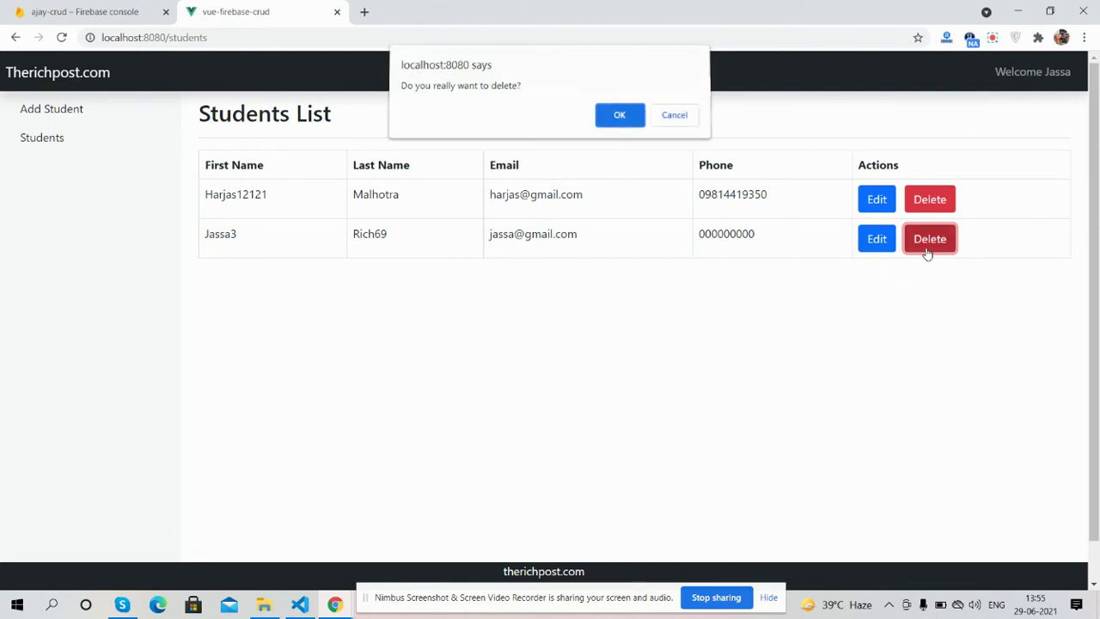
click(622, 121)
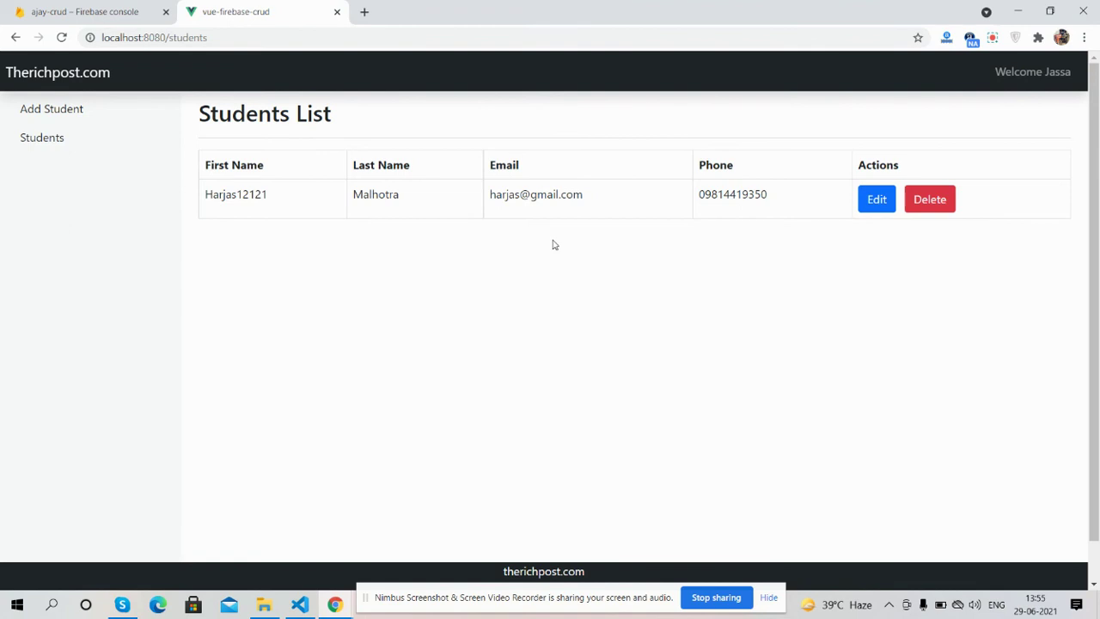
click(99, 10)
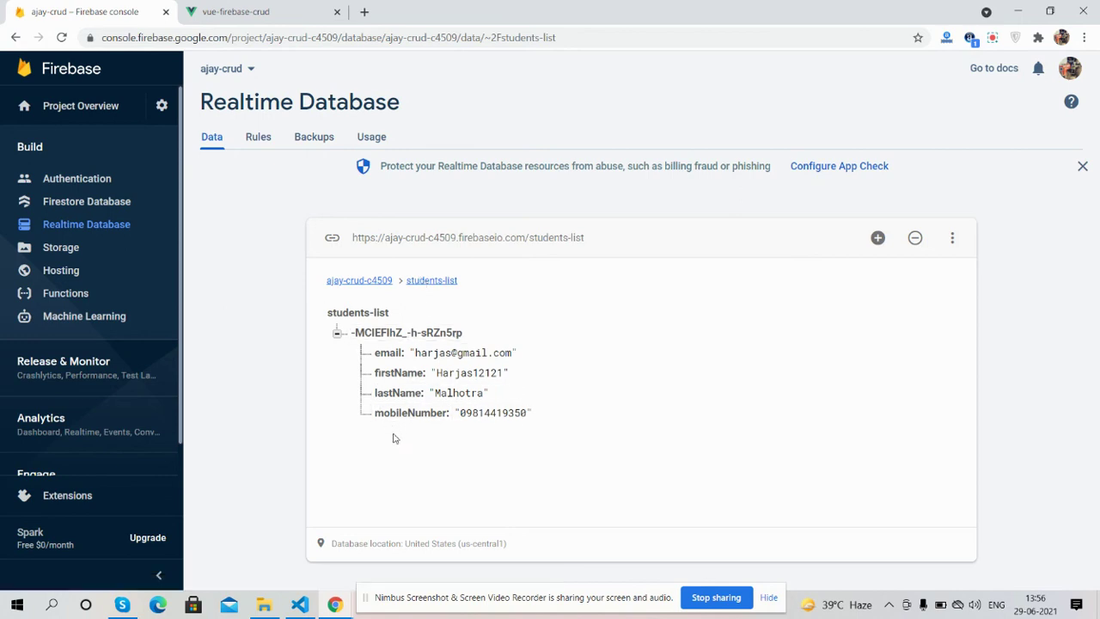
Step: Reload Firebase and confirm both the database and Students List hold only the remaining student
click(62, 37)
click(238, 9)
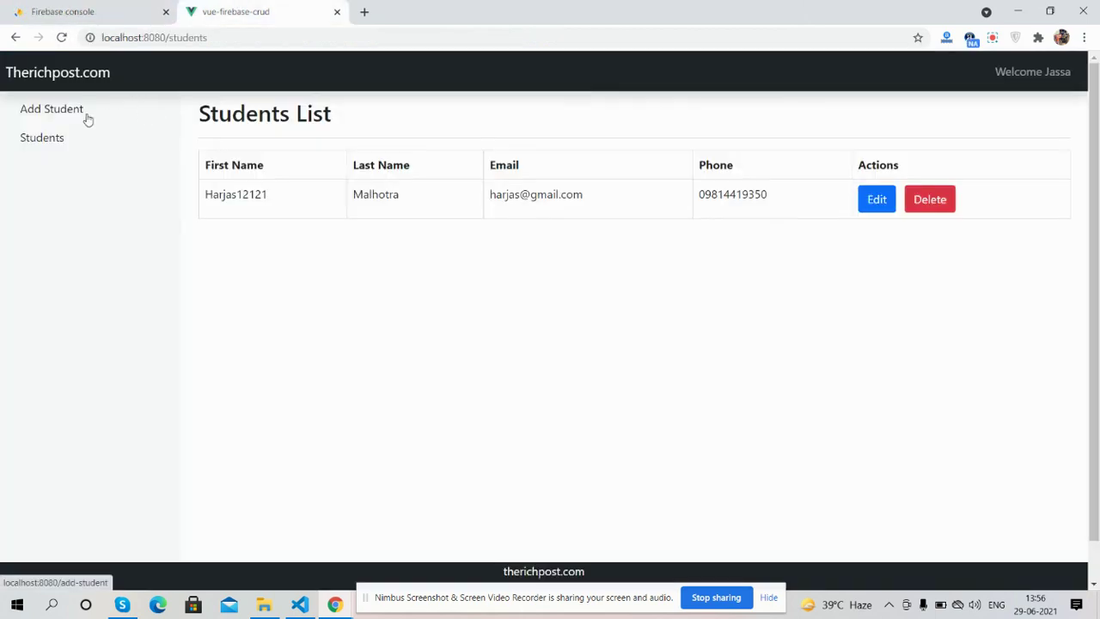
click(53, 110)
click(50, 139)
click(129, 7)
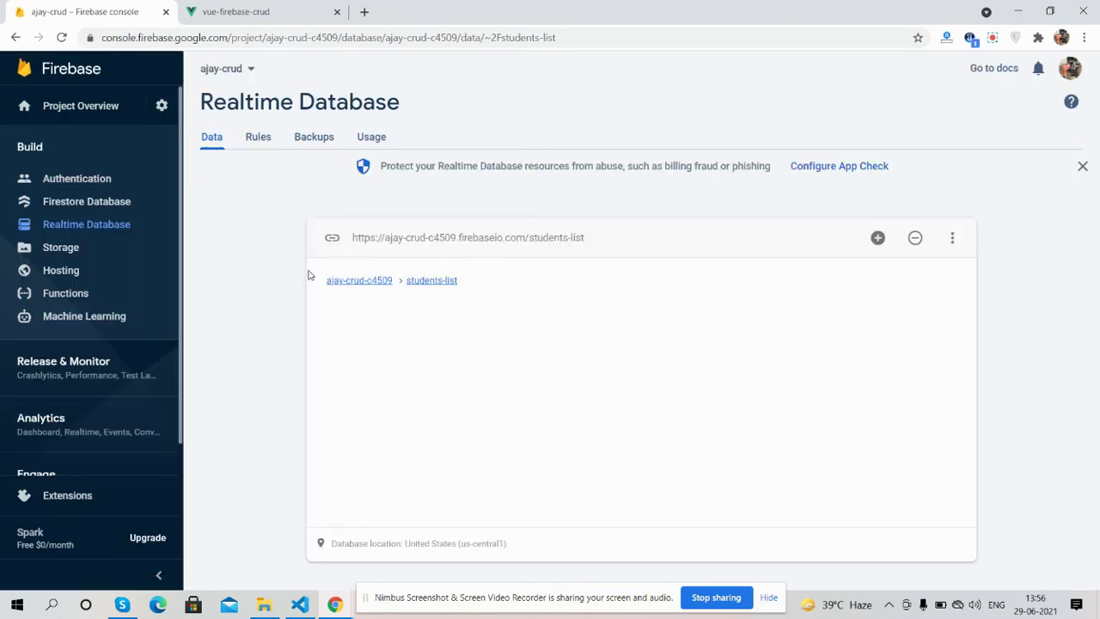
click(266, 11)
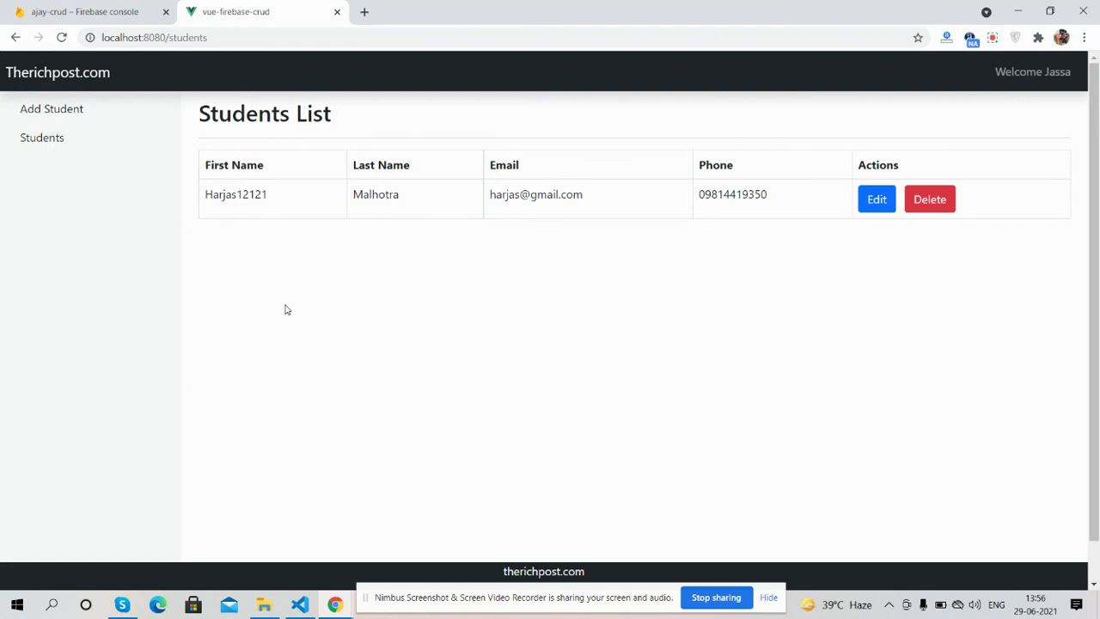
click(870, 203)
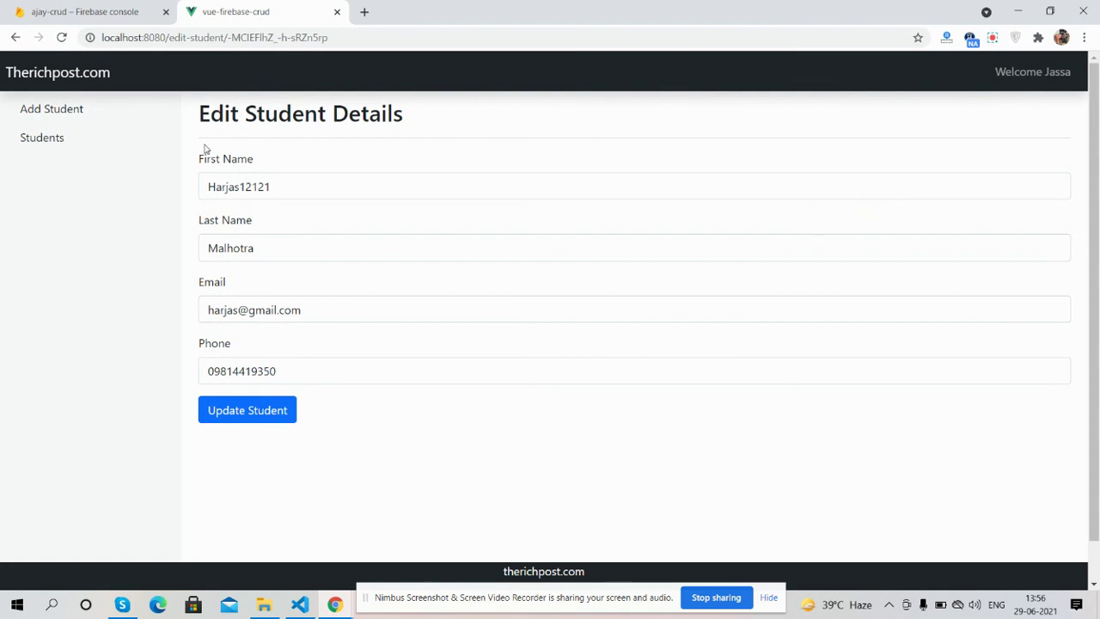
click(68, 110)
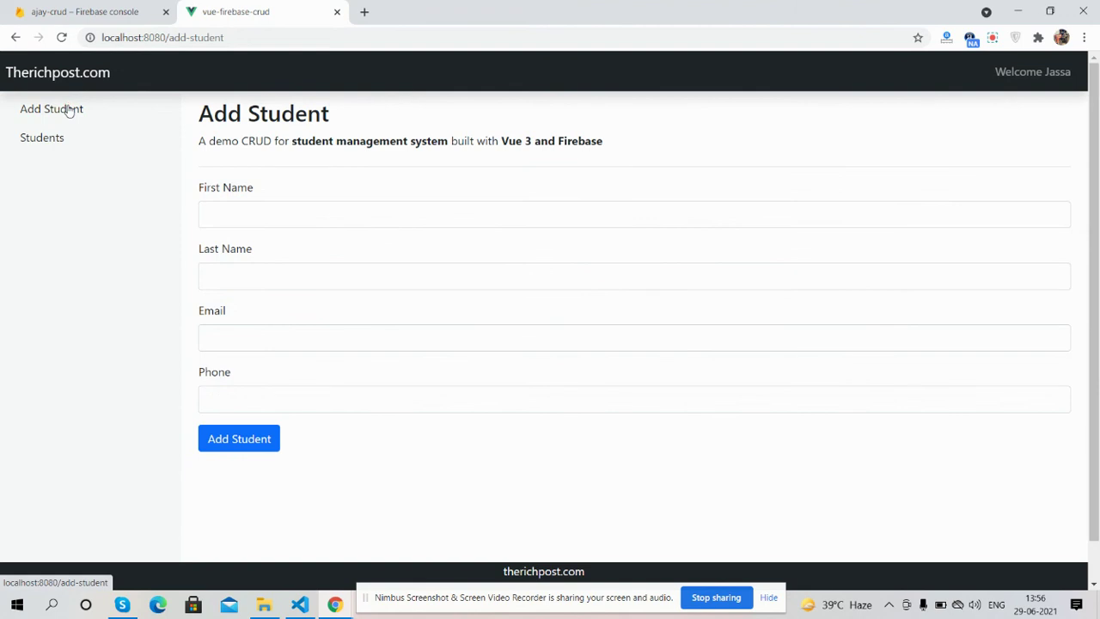
click(55, 140)
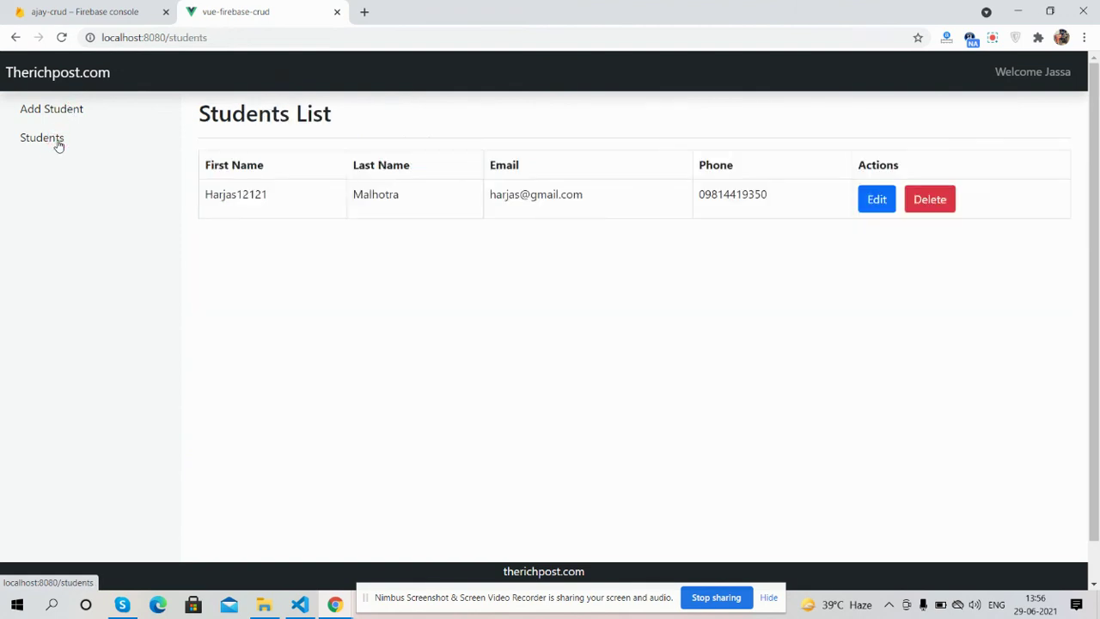